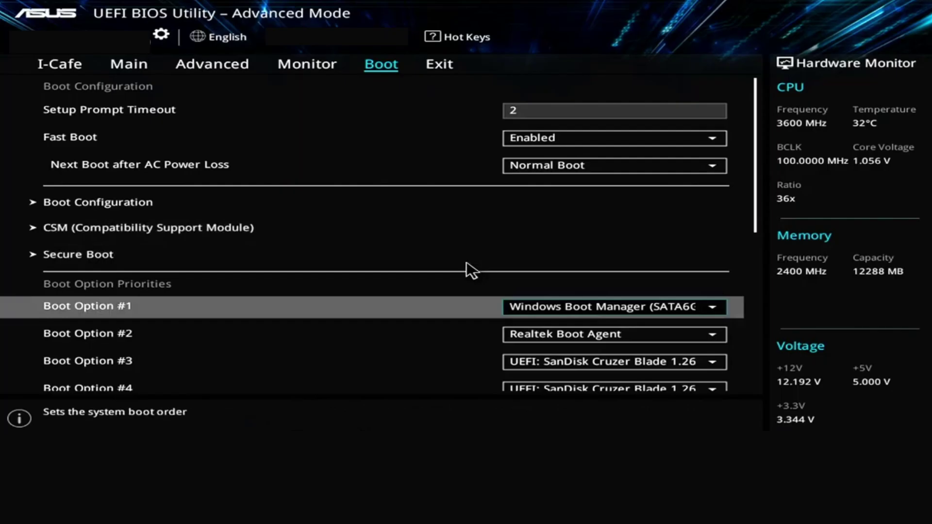
Leave Boot Option #1 unchanged and continue past Windows Setup's language page
key("Return")
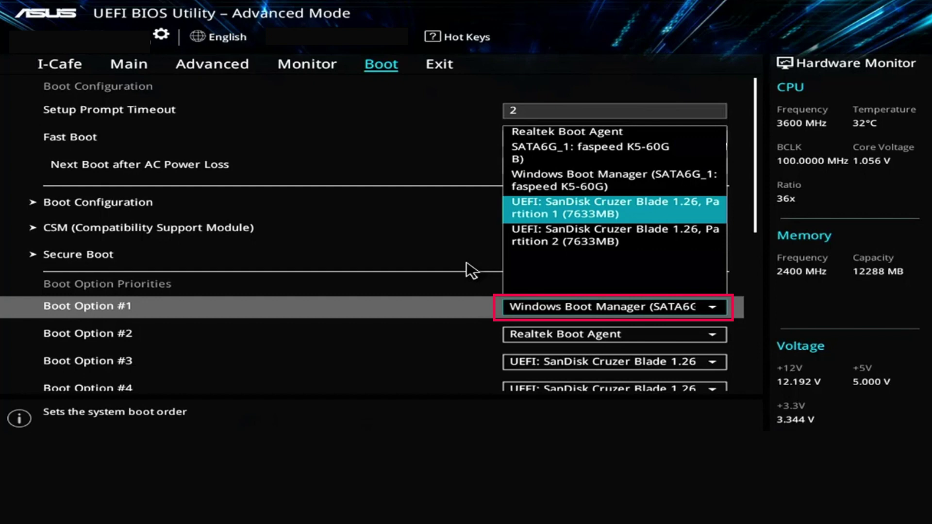
key("Escape")
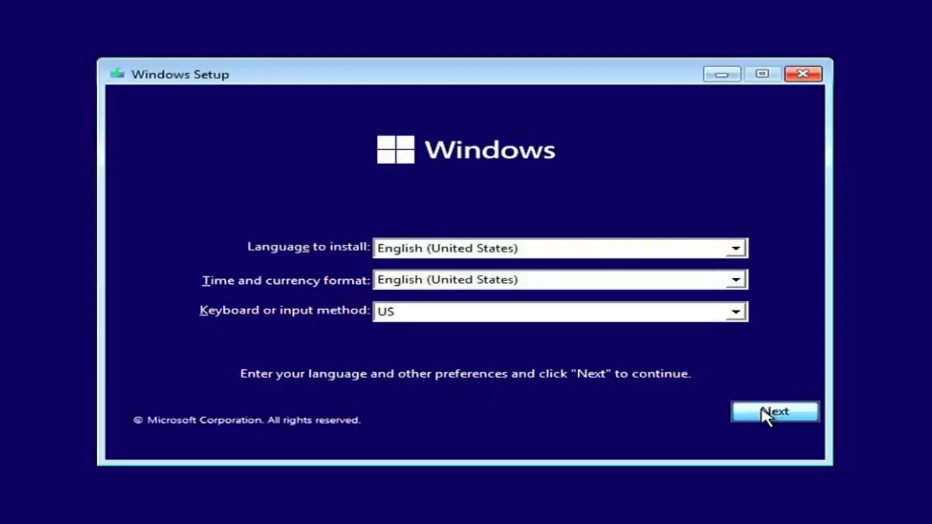
left_click(766, 414)
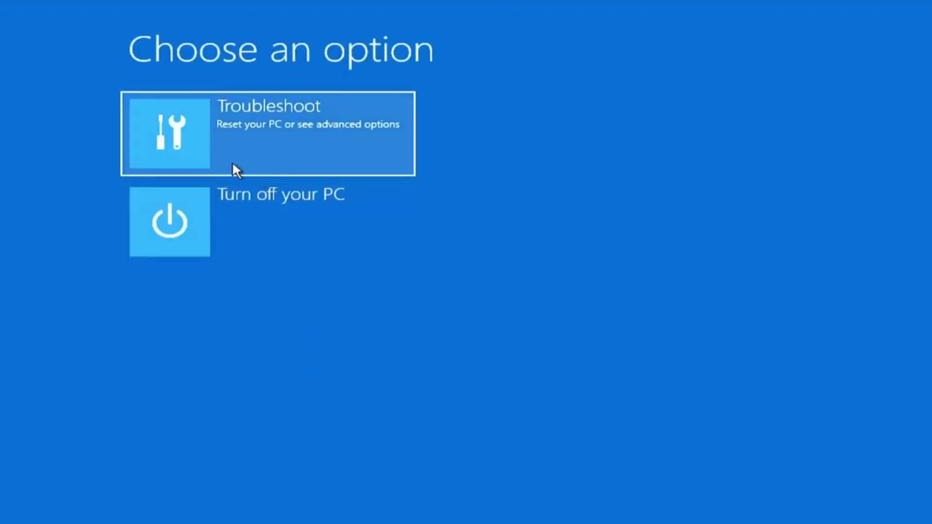
Open a recovery Command Prompt via Troubleshoot and run bootrec /fixmbr
left_click(267, 144)
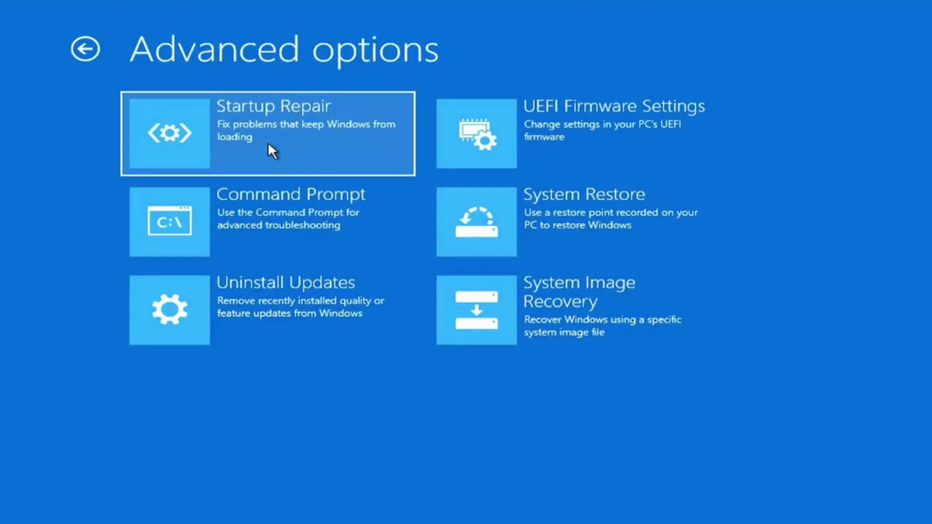
left_click(262, 192)
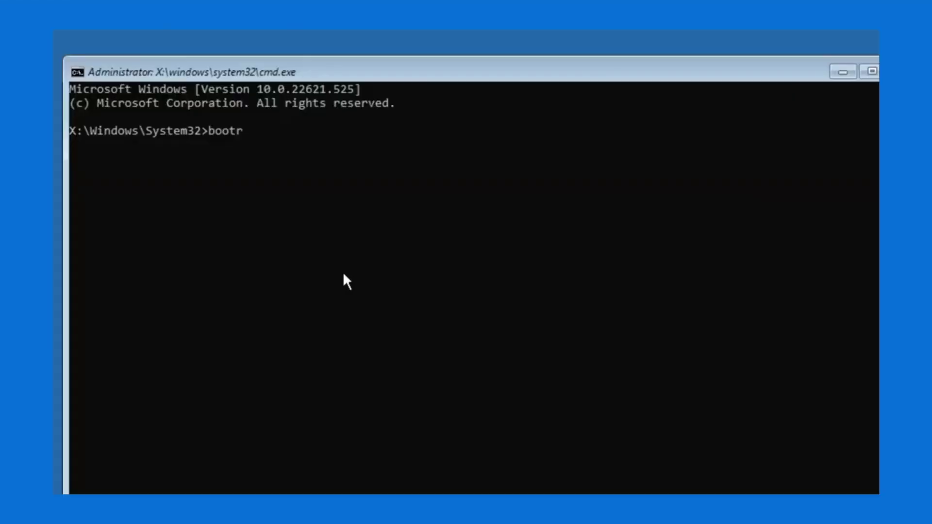
type("ec /f")
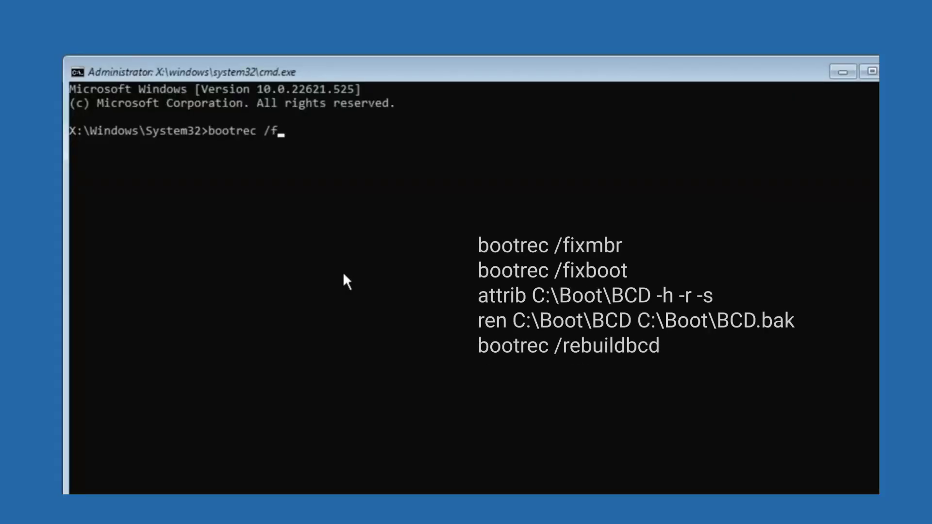
type("ixmbr")
key("Return")
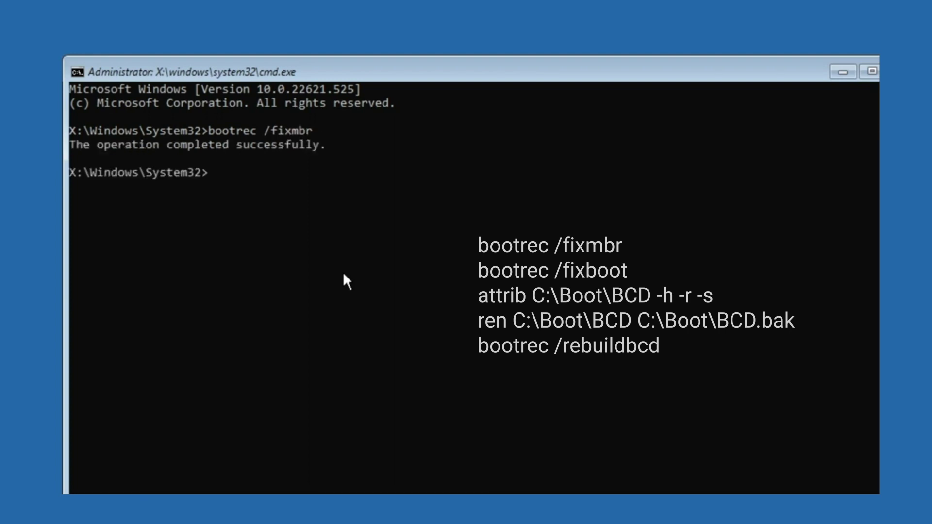
Run bootrec /fixboot, unhide c:\boot\bcd with attrib -h -s -r, and rename it bcd.old
type("bootrec /fixboot")
key("Return")
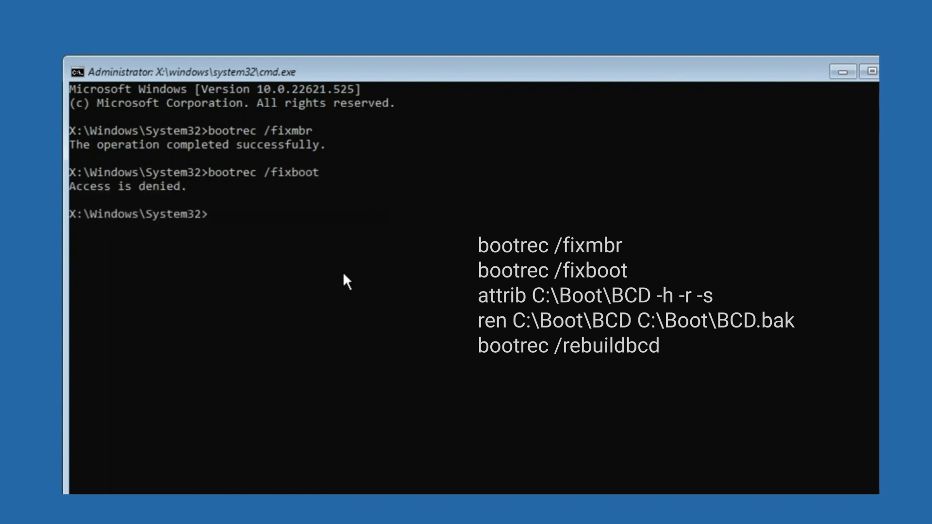
type("attrib c:\boot")
type("\bcd -h")
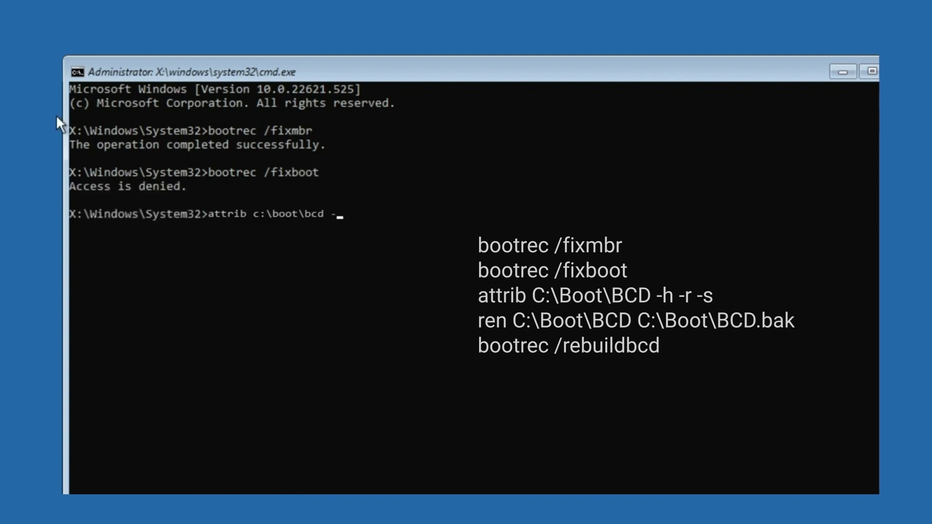
type(" -s -r")
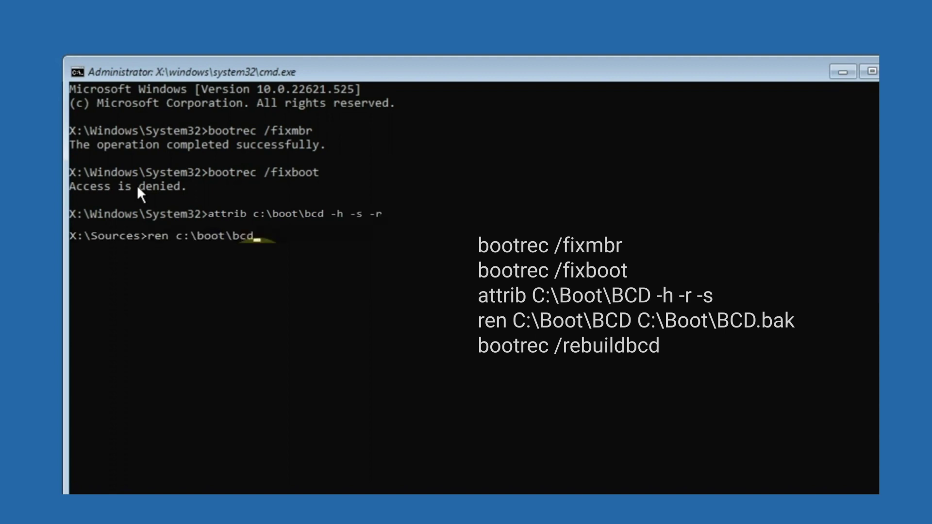
type("bcd.old")
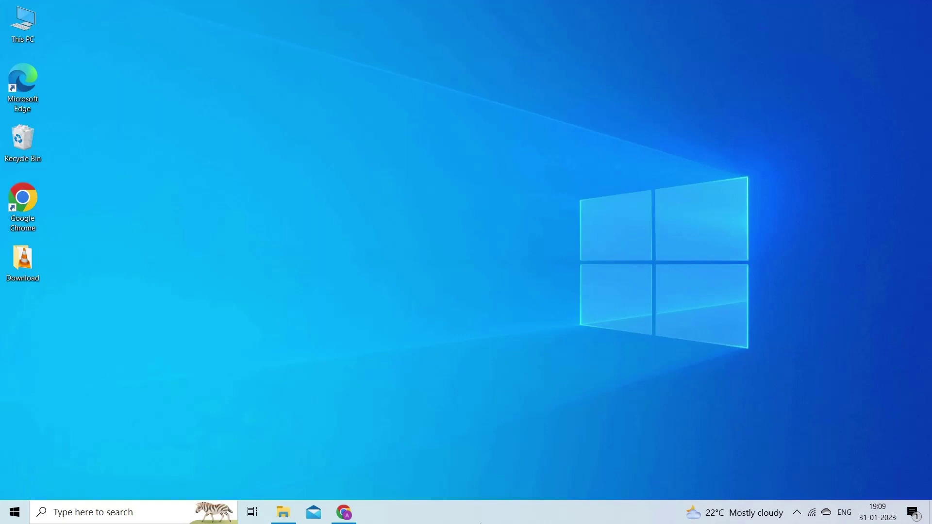
Find Command Prompt in Windows search and run it as administrator
key("super")
type("command")
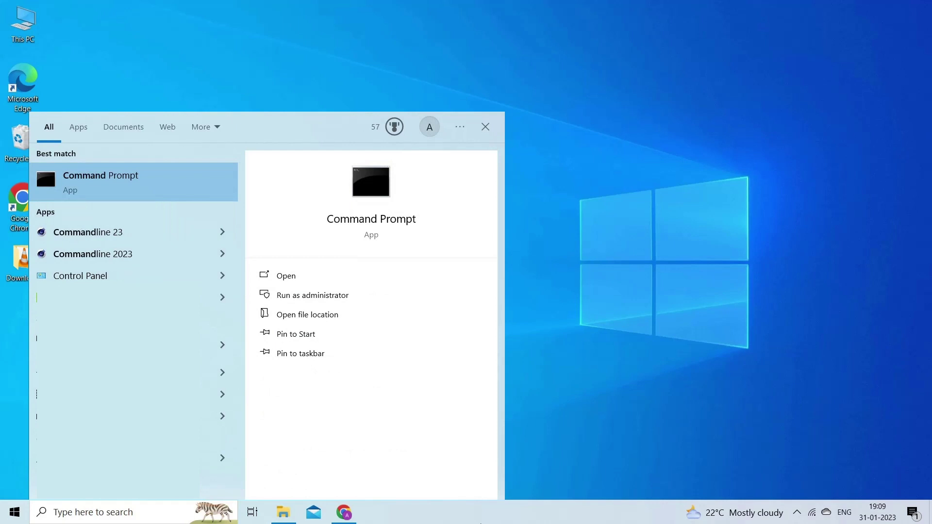
type(" pr")
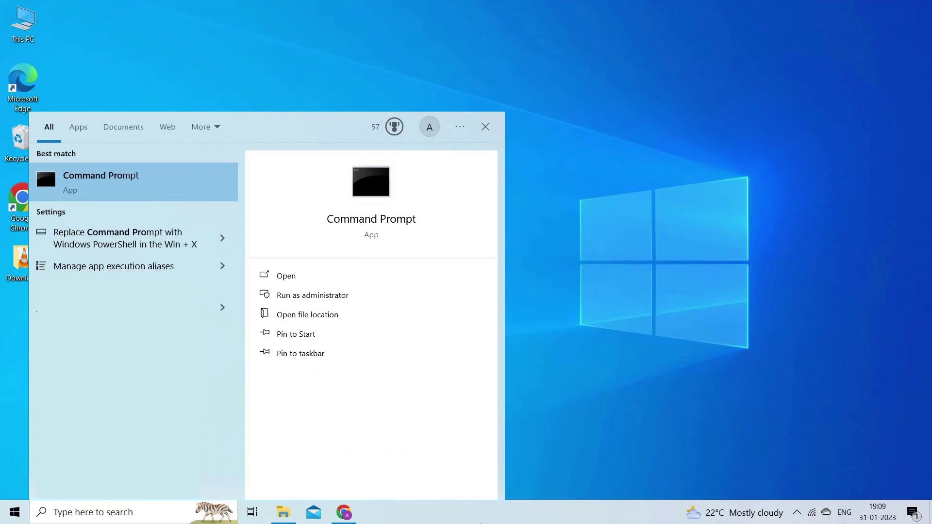
type("mpt")
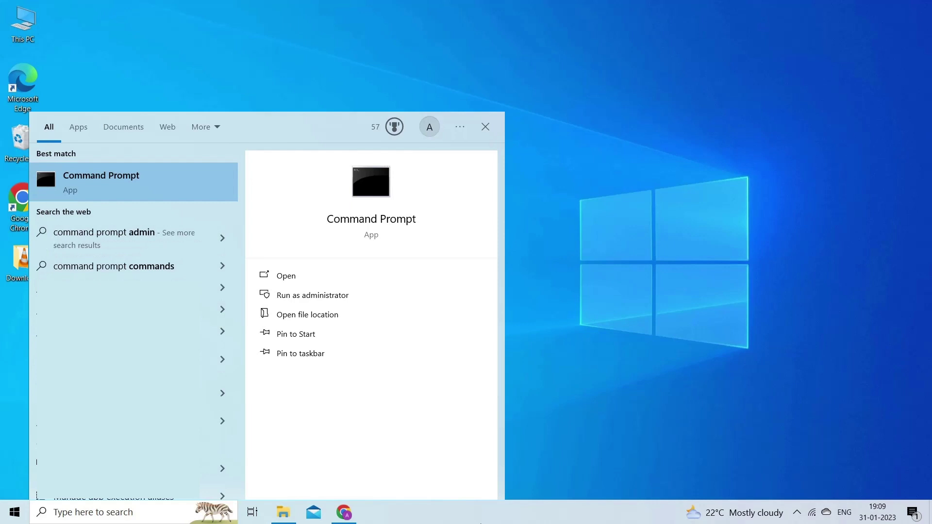
right_click(103, 181)
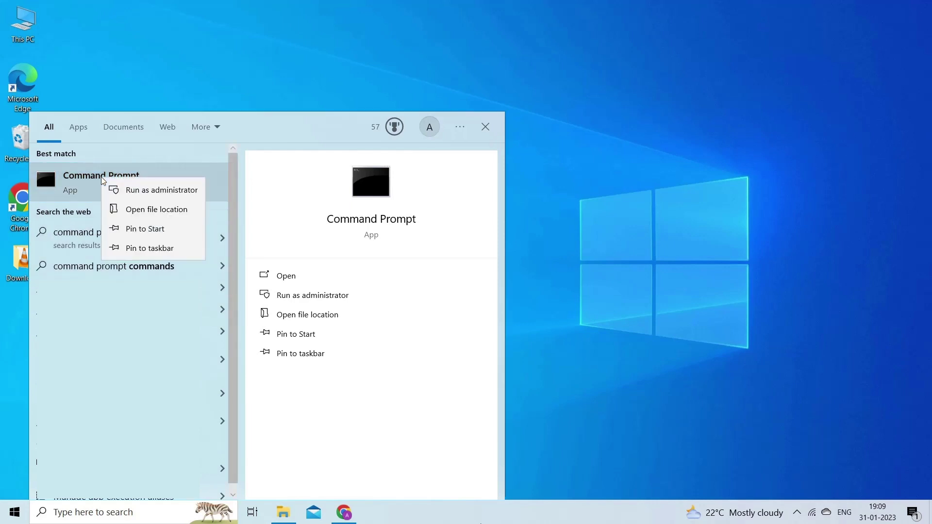
left_click(146, 190)
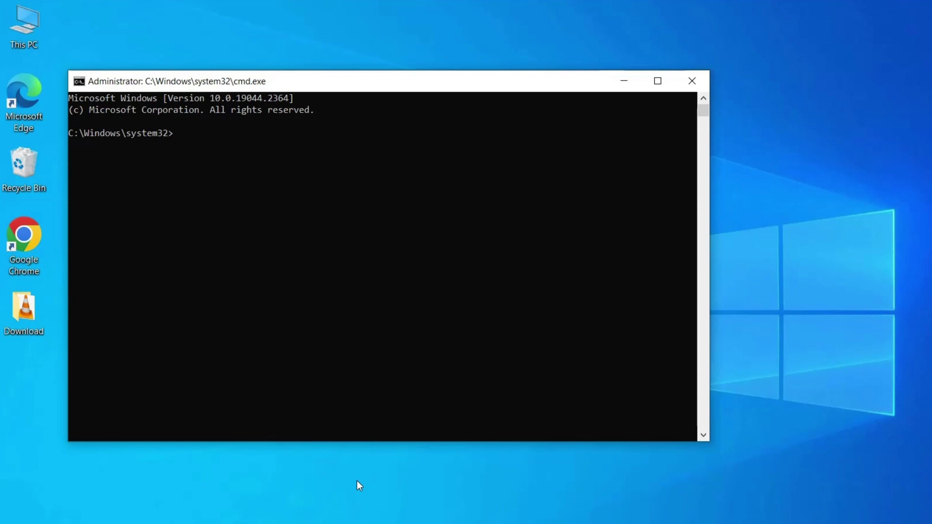
Run sfc /scannow to check the system files
type("sfc /scannow")
key("Escape")
type("sc")
key("BackSpace")
type("fc/scannow")
key("Return")
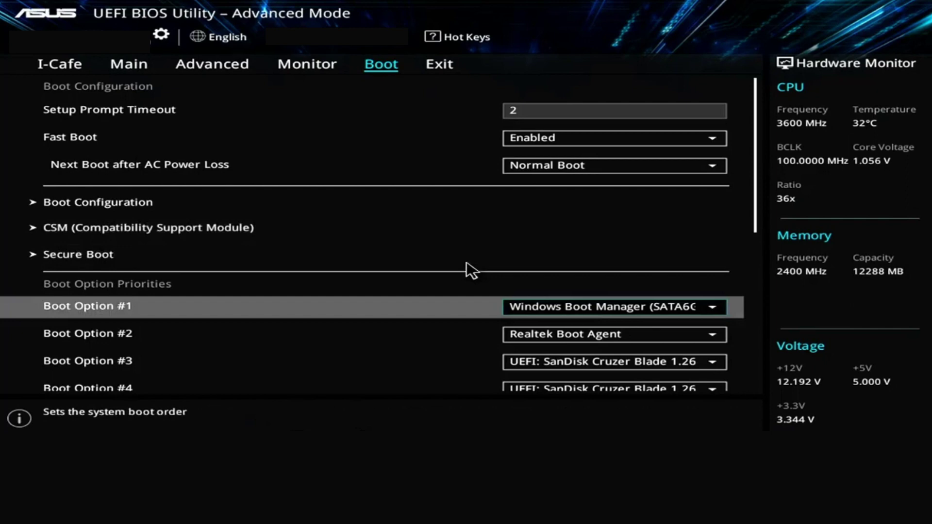
Keep the boot order unchanged, boot into Windows Setup, and start Startup Repair from Advanced options
key("Return")
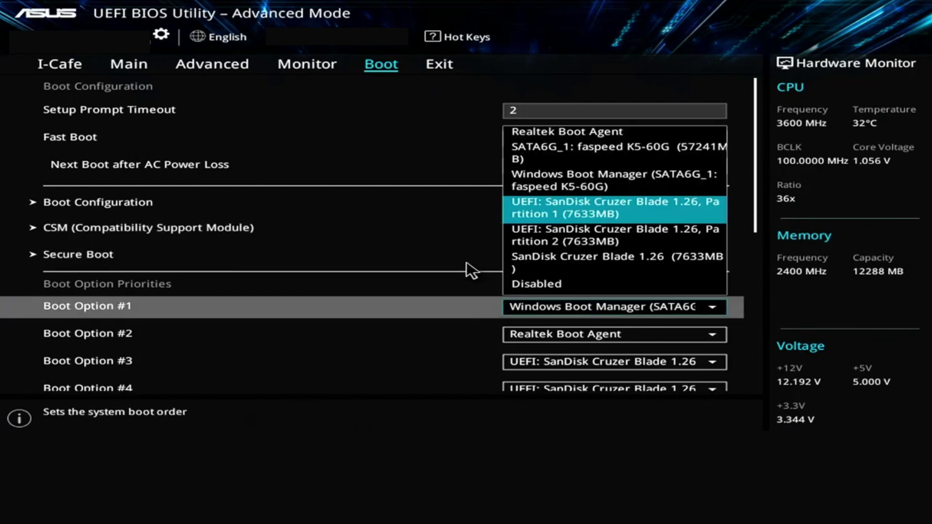
key("Escape")
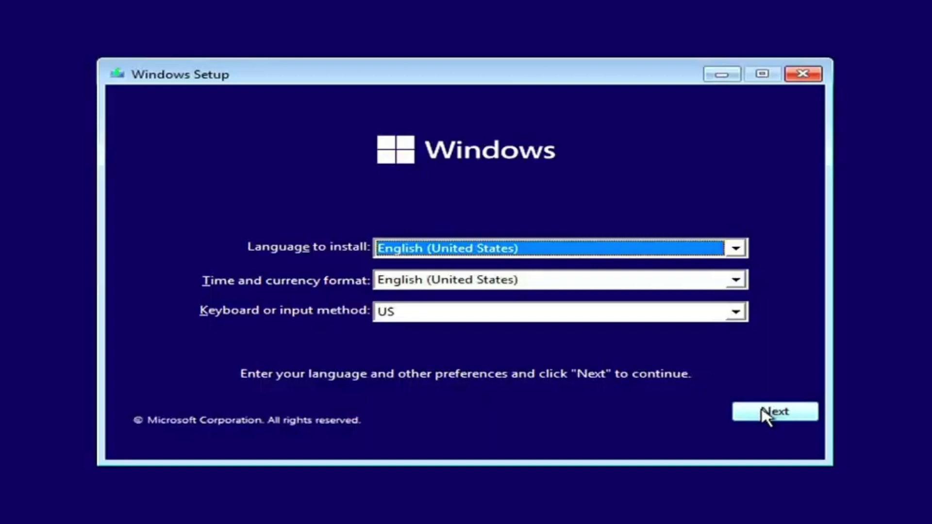
left_click(761, 412)
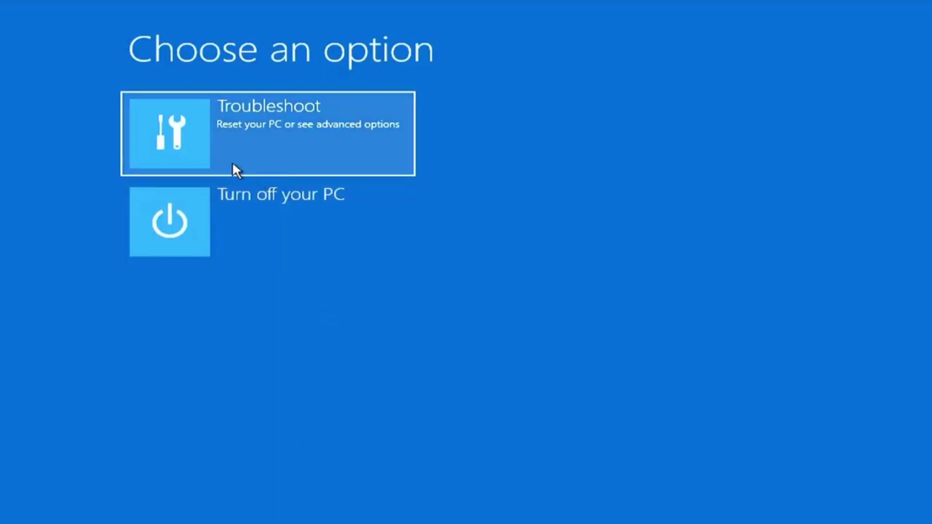
left_click(270, 149)
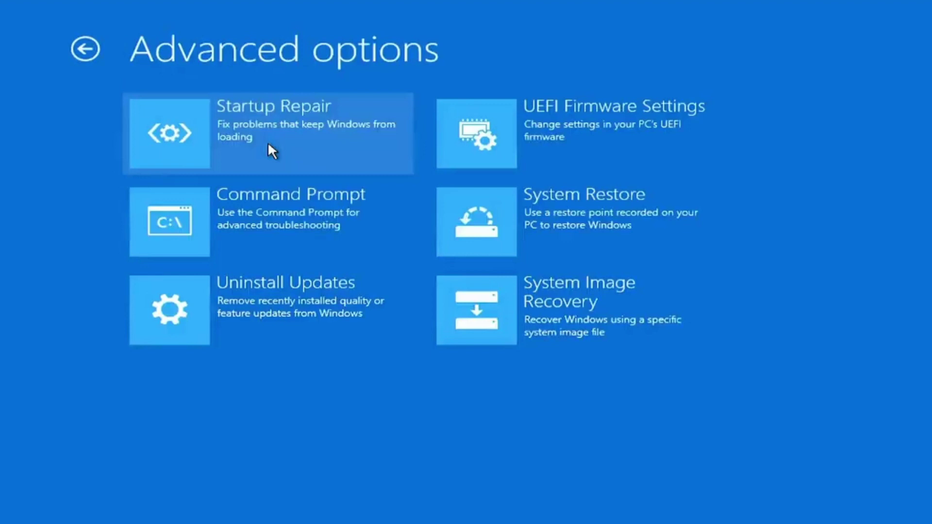
left_click(272, 148)
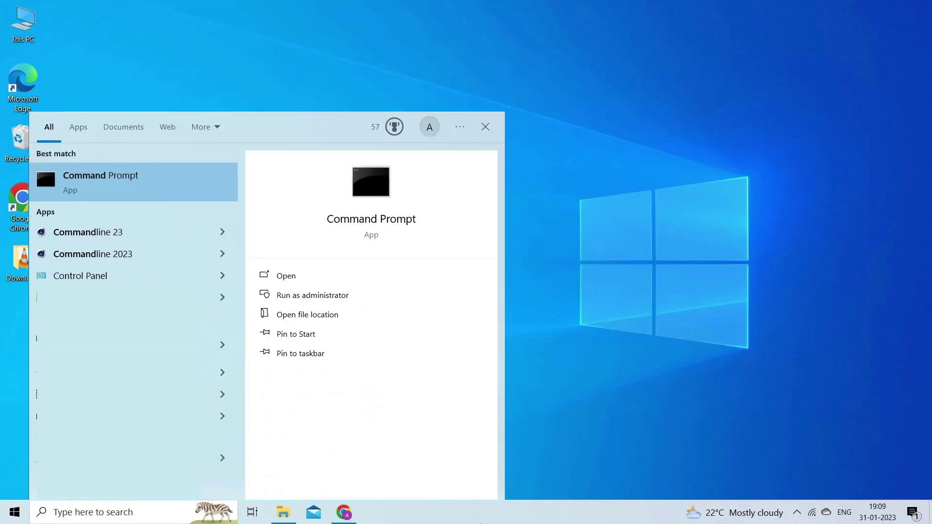
Search for Command Prompt and launch it as administrator
type("pro")
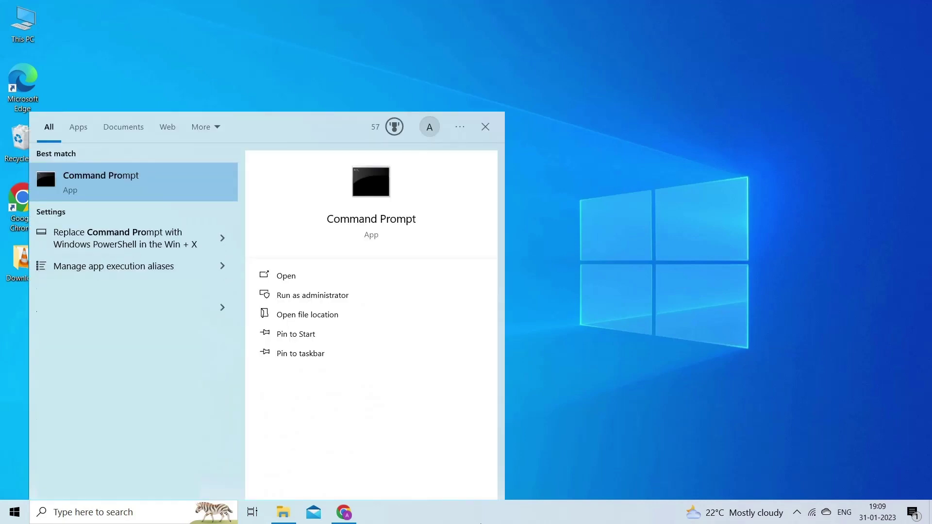
type("mpt")
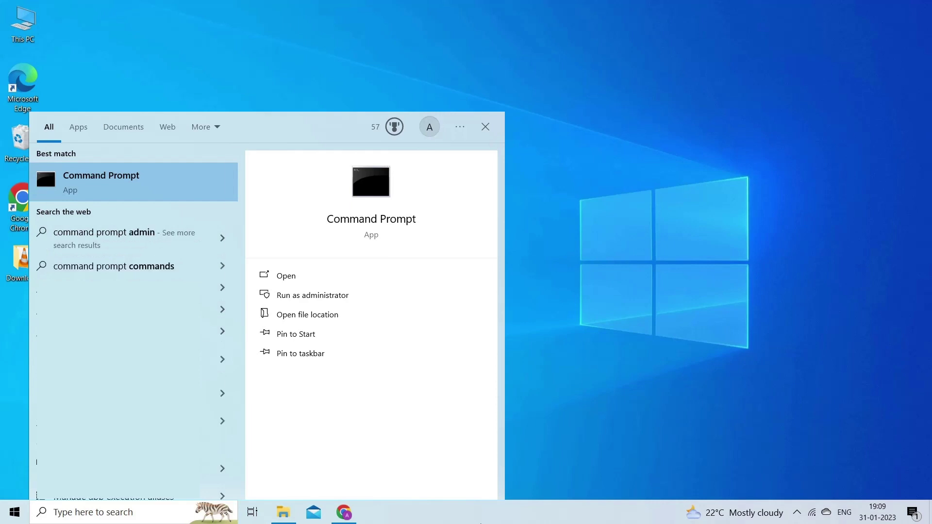
right_click(103, 180)
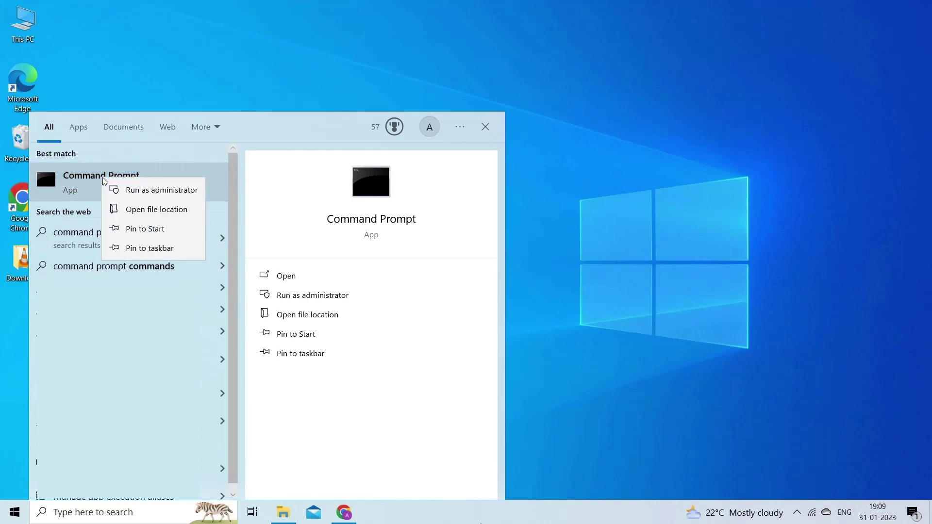
left_click(147, 191)
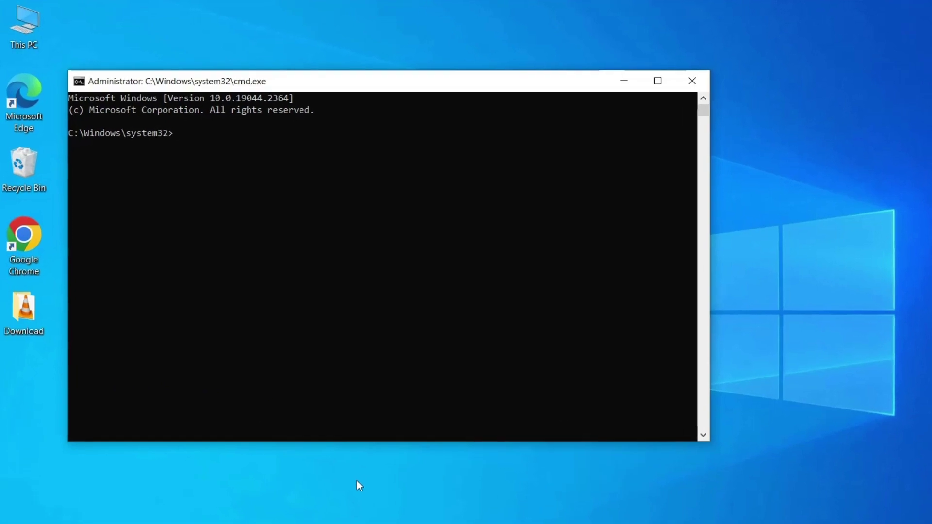
Start DiskPart and run list disk to show Disk 0 (300 GB)
type("diskpart")
key("Return")
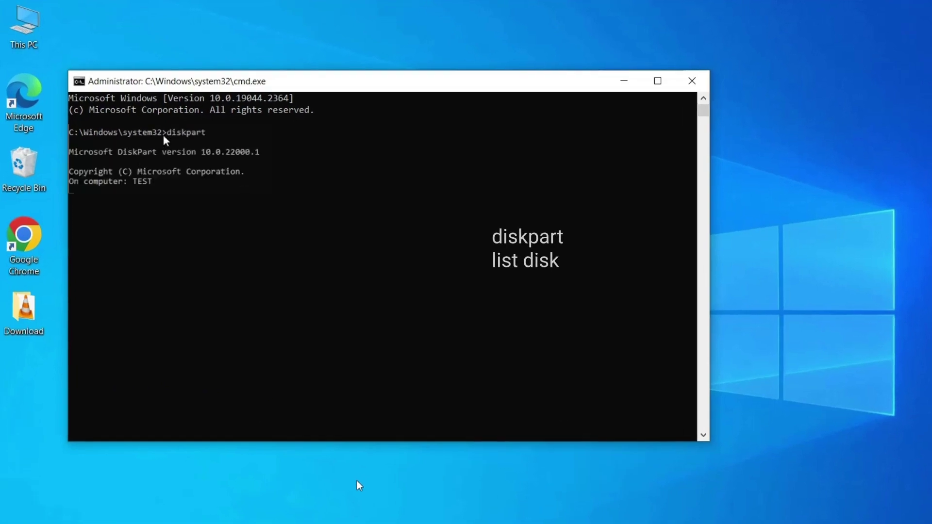
type("list disk")
key("Return")
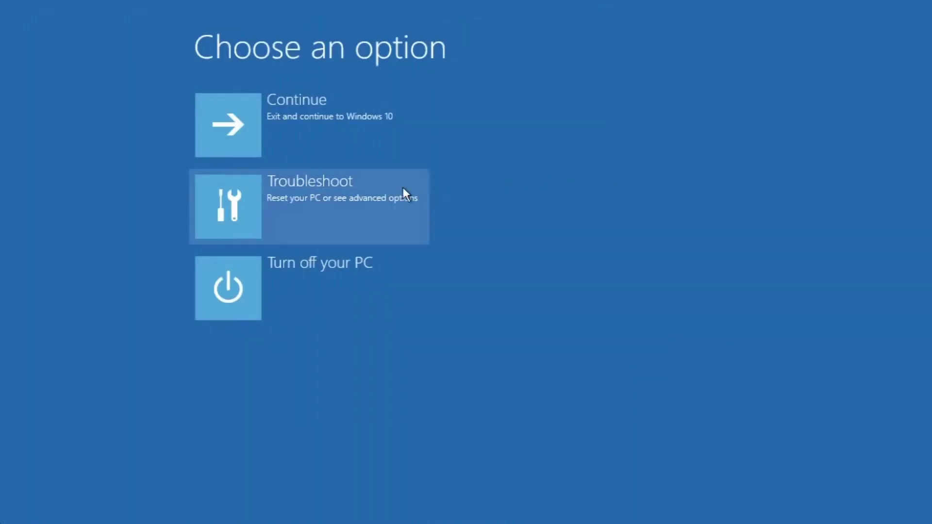
Open the recovery Command Prompt via Troubleshoot > Advanced options and run BOOTREC /REBUILDBCD
left_click(377, 190)
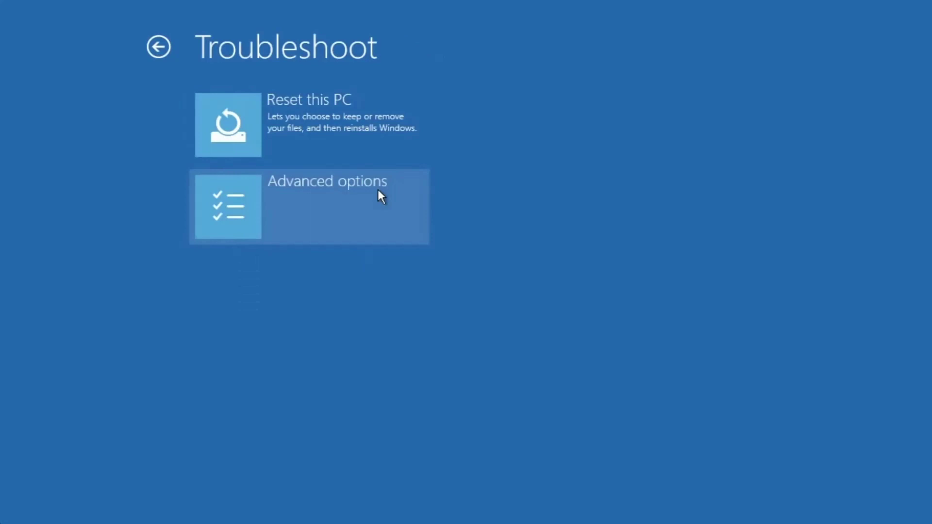
left_click(379, 191)
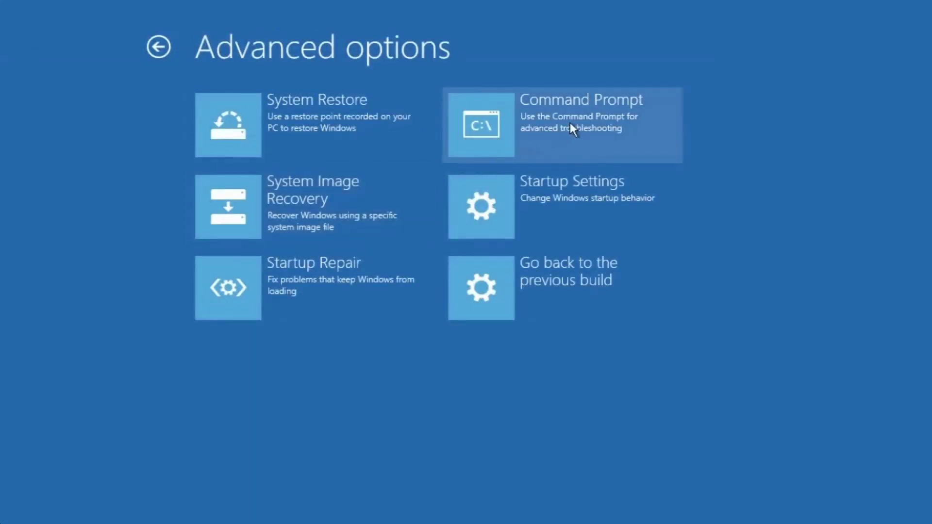
left_click(570, 123)
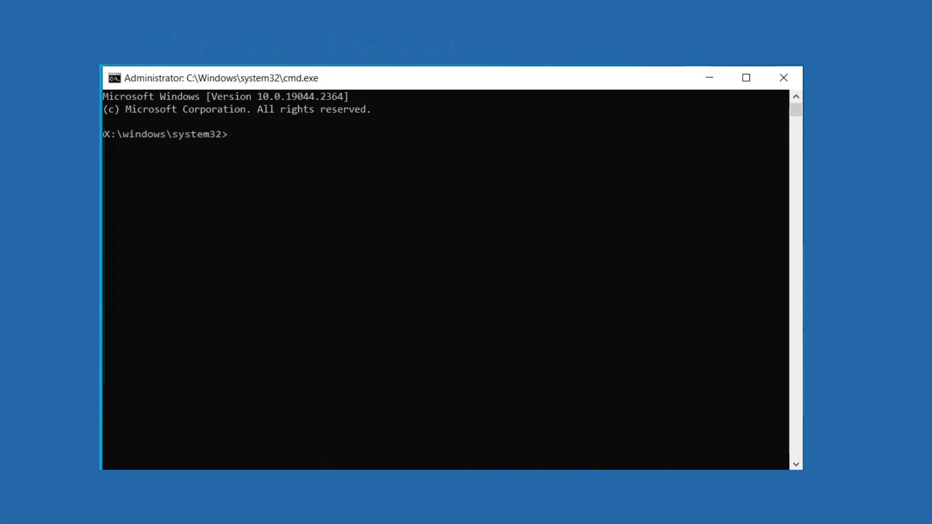
type("BOOTREC /REBU")
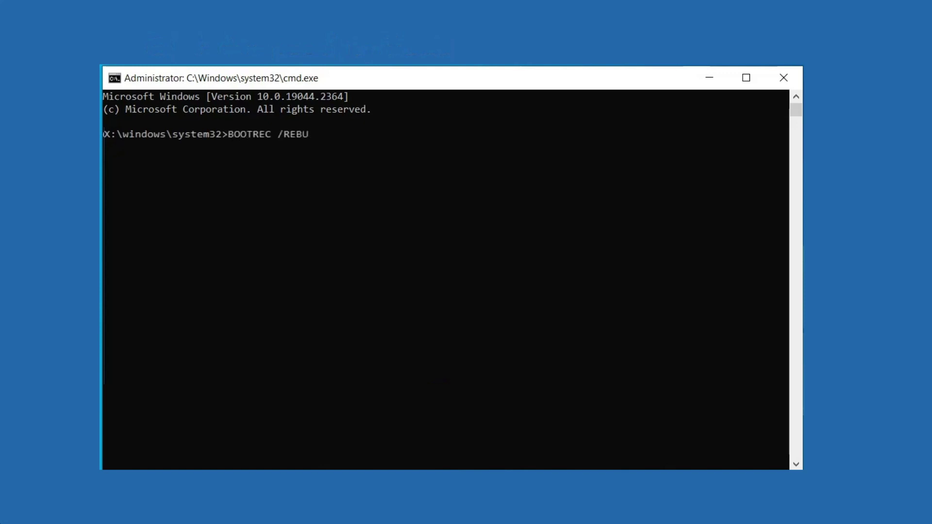
type("ILDBCD")
key("Return")
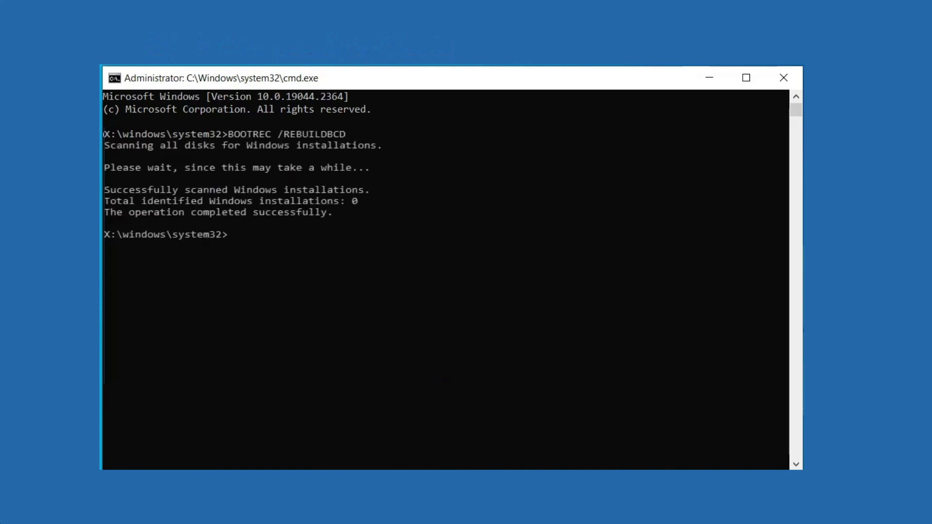
Run BOOTREC /FIXMBR and BOOTREC /FIXBOOT, then check drive D: with chkdsk D: /r
type("BOOTREC /FI")
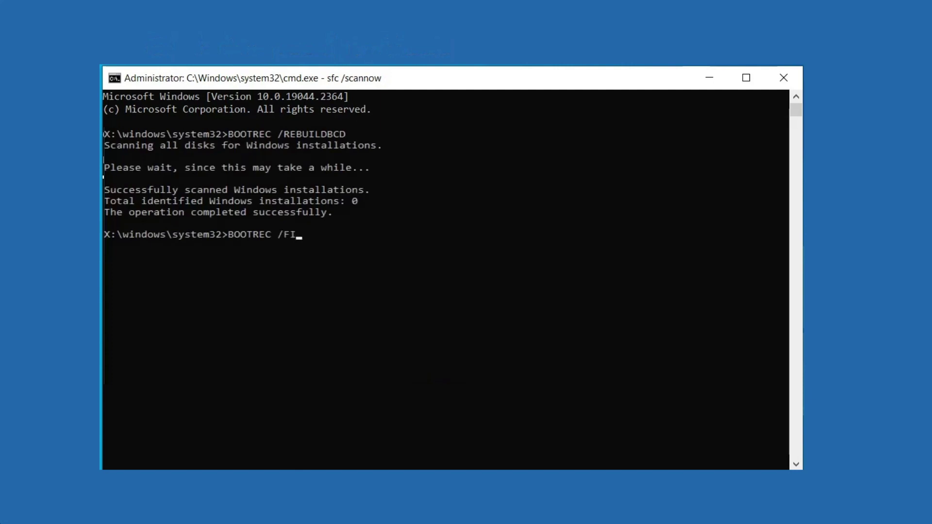
type("XMBR")
key("Return")
type("BOOT")
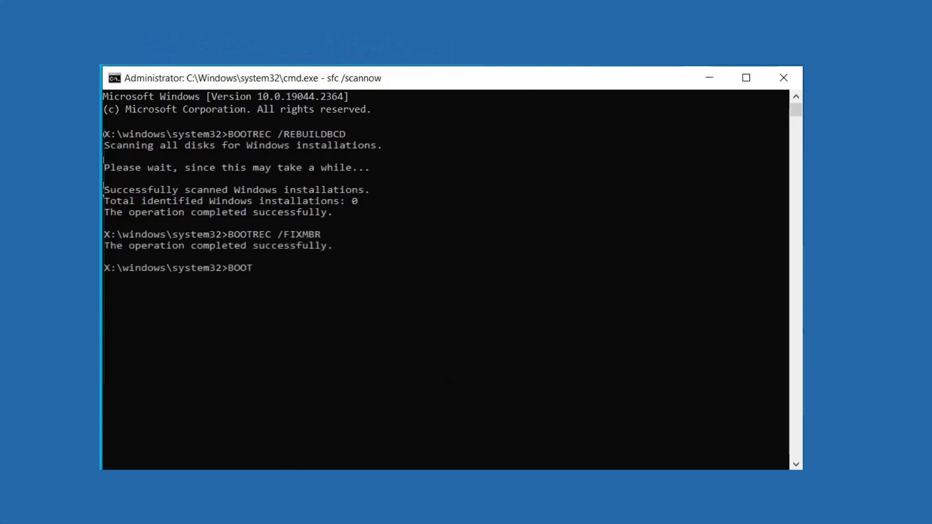
type("REC /FIXBOOT")
key("Return")
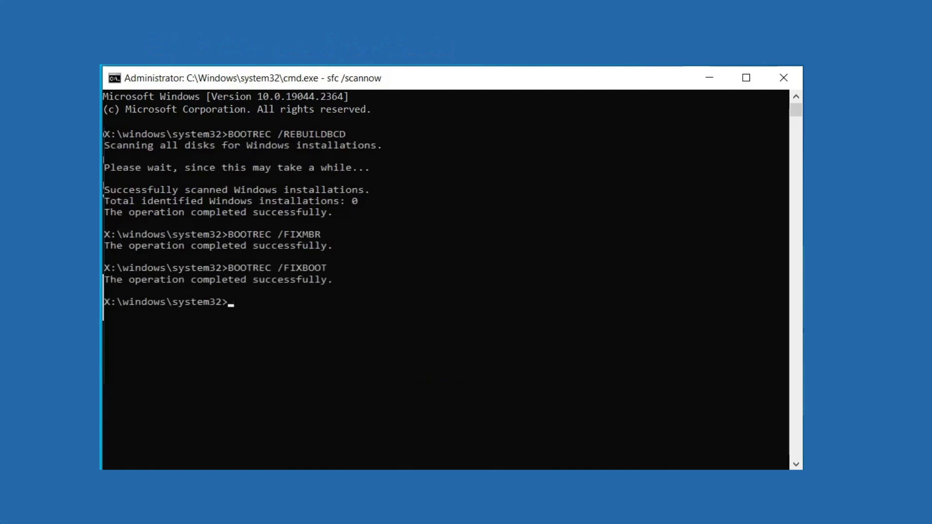
type("chkdsk D: /r")
key("Return")
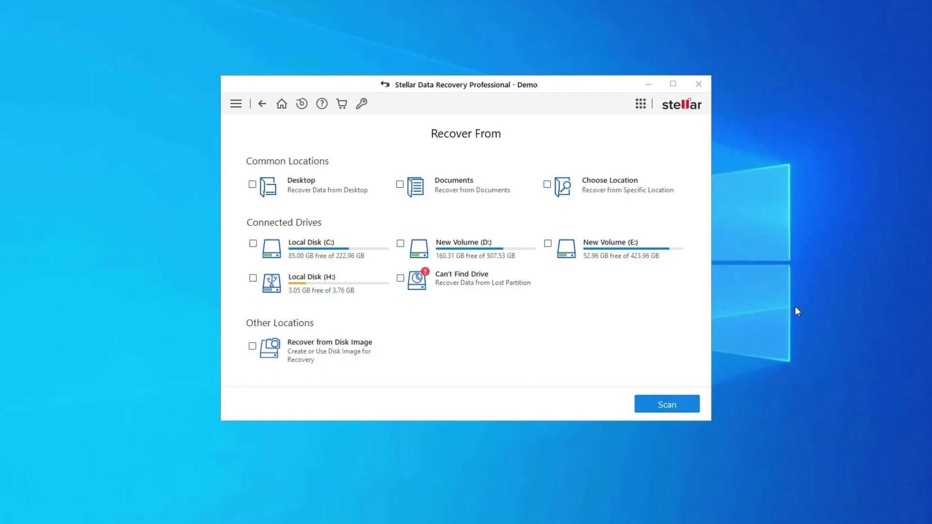
Scan Local Disk (H:) and re-tick the 689.11 MB Adobe zip to keep it marked
left_click(333, 288)
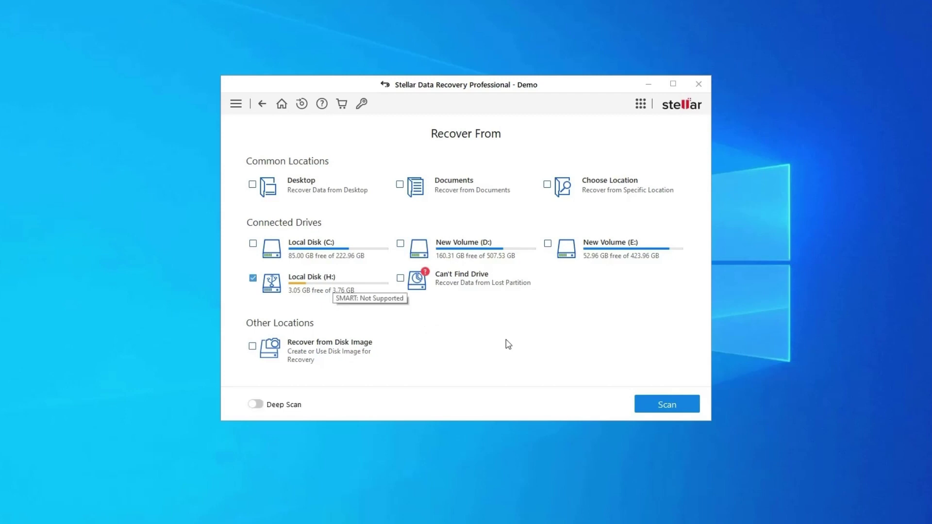
left_click(671, 405)
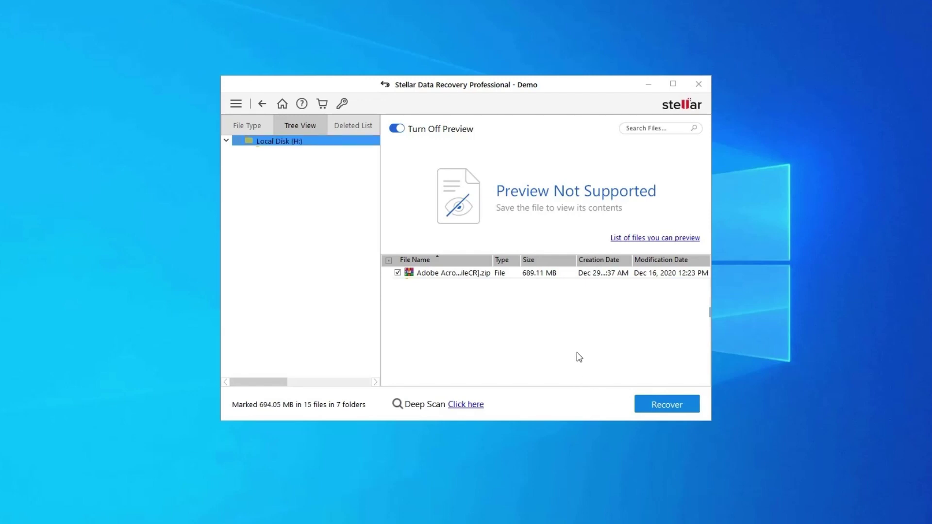
left_click(398, 272)
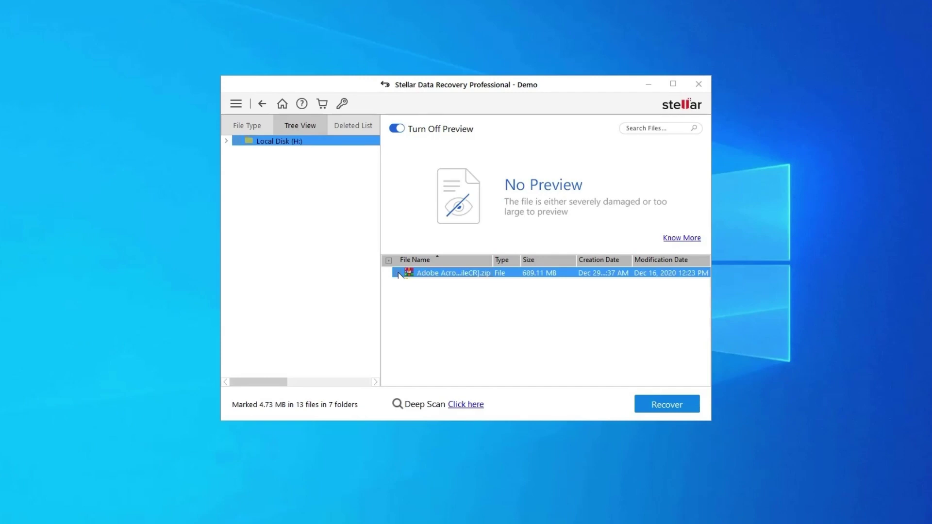
left_click(398, 273)
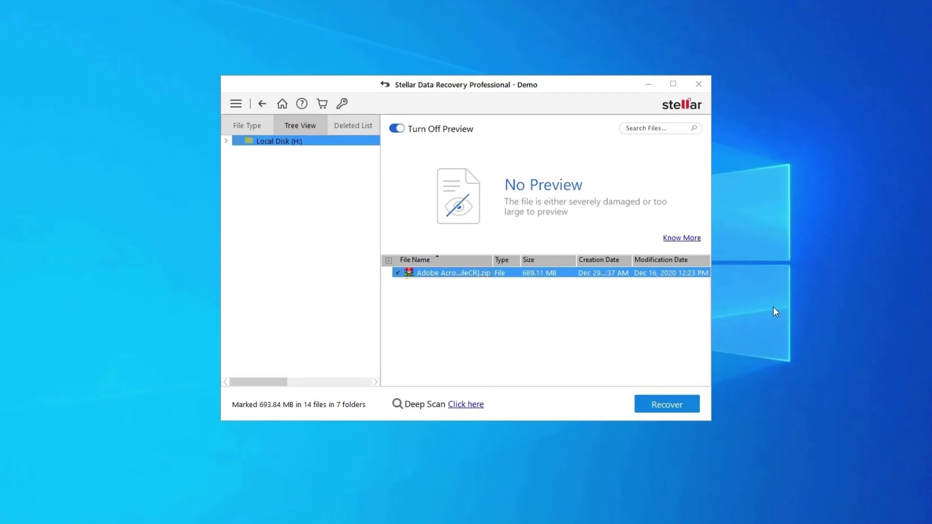